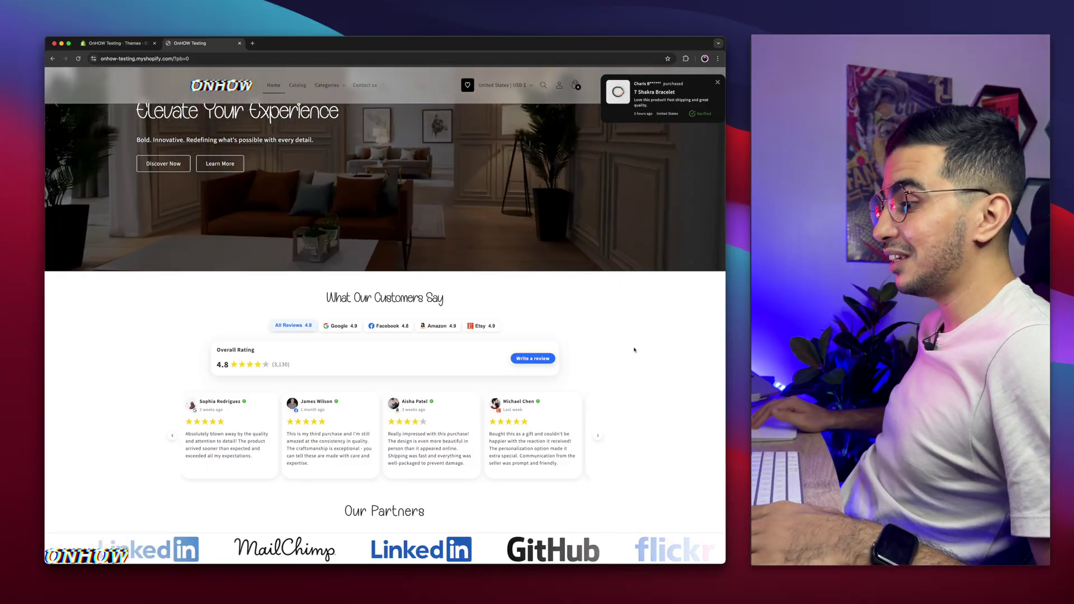
Step: On the storefront, reset the zoom, highlight the cart reminder heading, then dismiss the popup
{"action": "scroll", "coordinate": [634, 350], "scroll_direction": "down", "scroll_amount": 3}
{"action": "scroll", "coordinate": [635, 349], "scroll_direction": "up", "scroll_amount": 3}
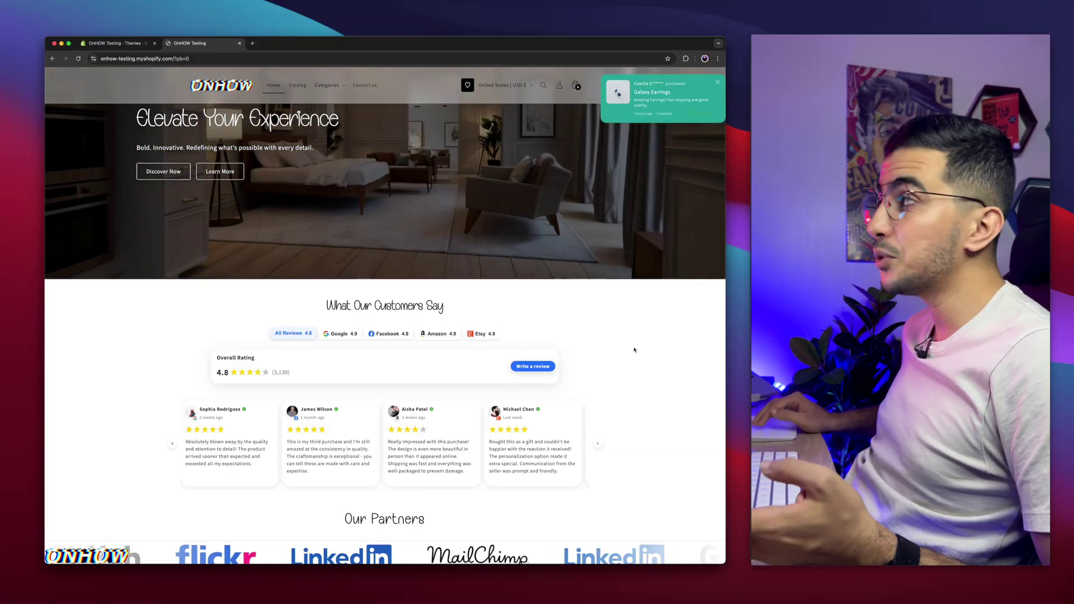
{"action": "scroll", "coordinate": [634, 350], "scroll_direction": "down", "scroll_amount": 15}
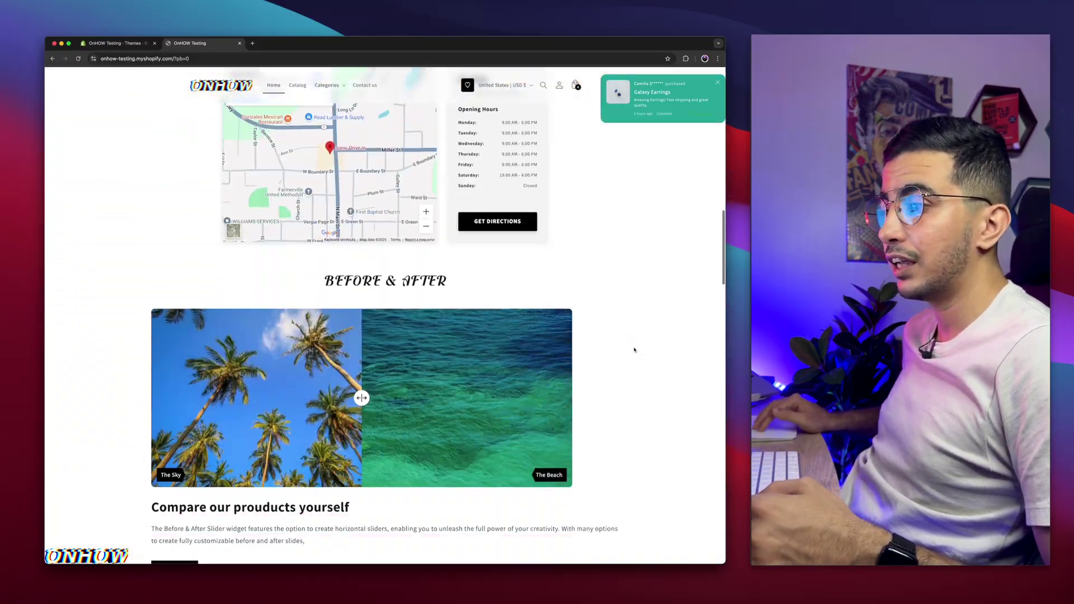
{"action": "scroll", "coordinate": [634, 349], "scroll_direction": "down", "scroll_amount": 5}
{"action": "scroll", "coordinate": [635, 349], "scroll_direction": "up", "scroll_amount": 8}
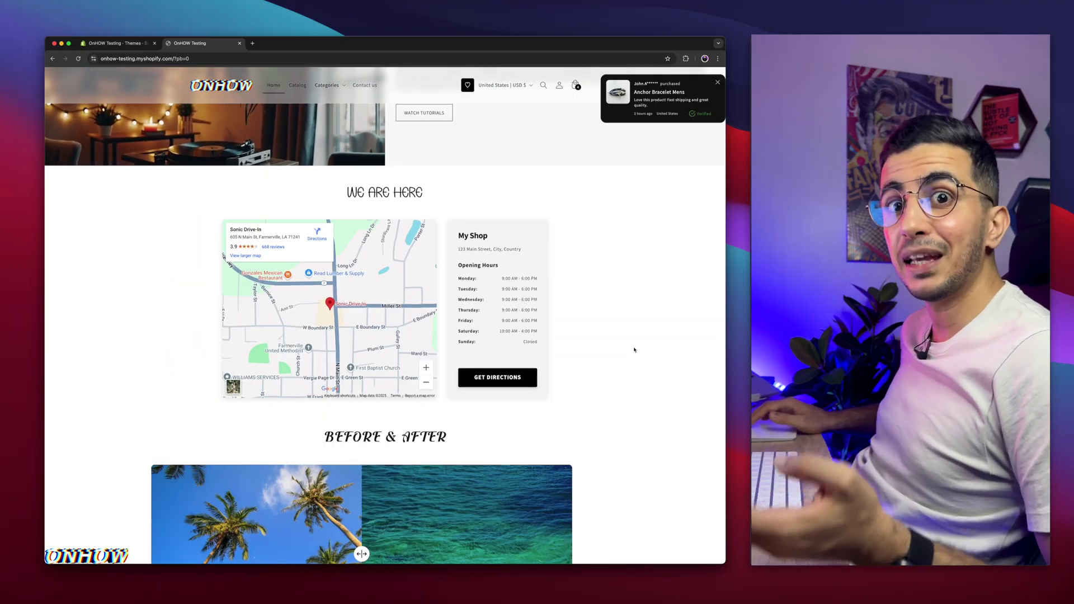
{"action": "scroll", "coordinate": [635, 350], "scroll_direction": "up", "scroll_amount": 10}
{"action": "scroll", "coordinate": [702, 141], "scroll_direction": "up", "scroll_amount": 3}
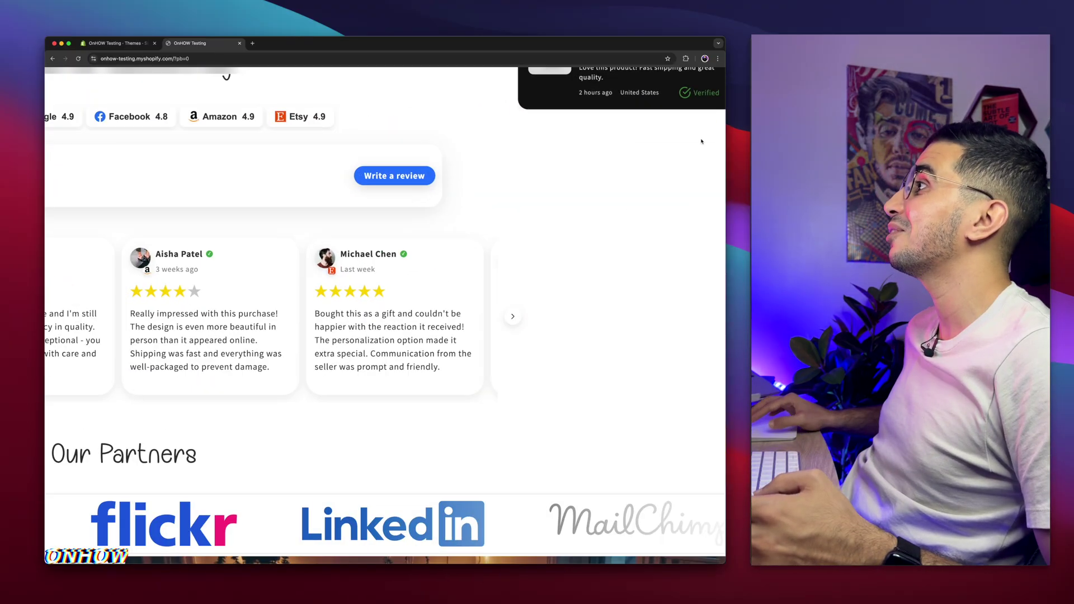
{"action": "scroll", "coordinate": [701, 141], "scroll_direction": "up", "scroll_amount": 2}
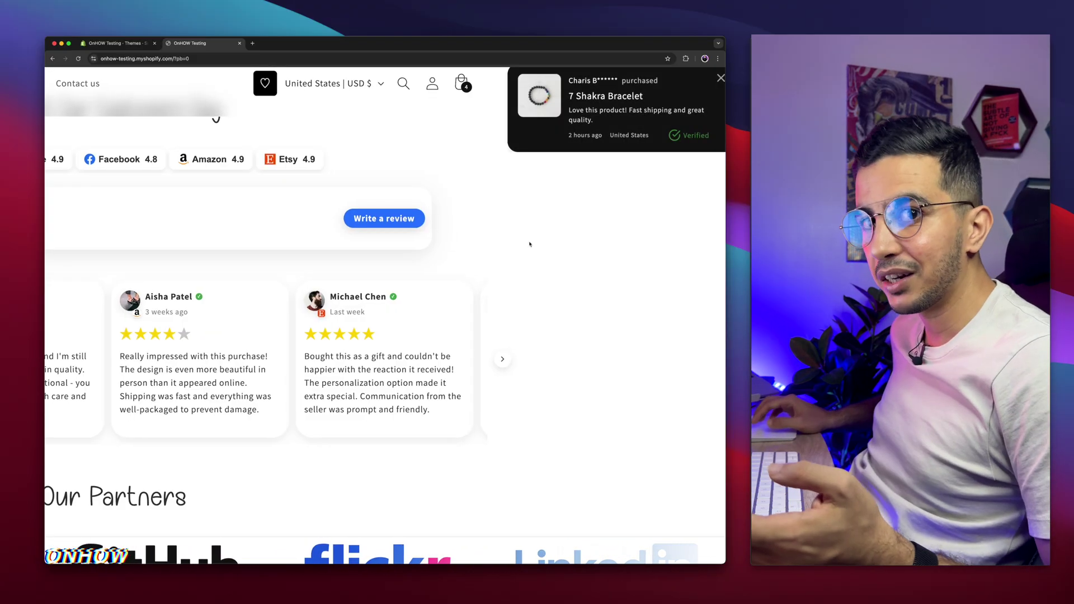
{"action": "key", "text": "super+0"}
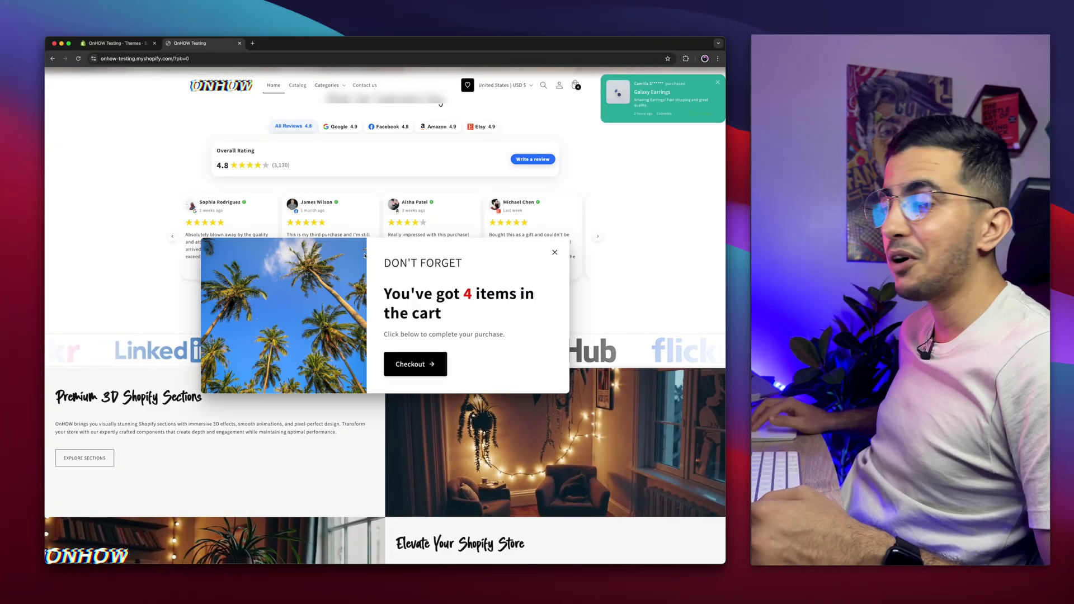
{"action": "left_click_drag", "start_coordinate": [384, 287], "coordinate": [469, 328]}
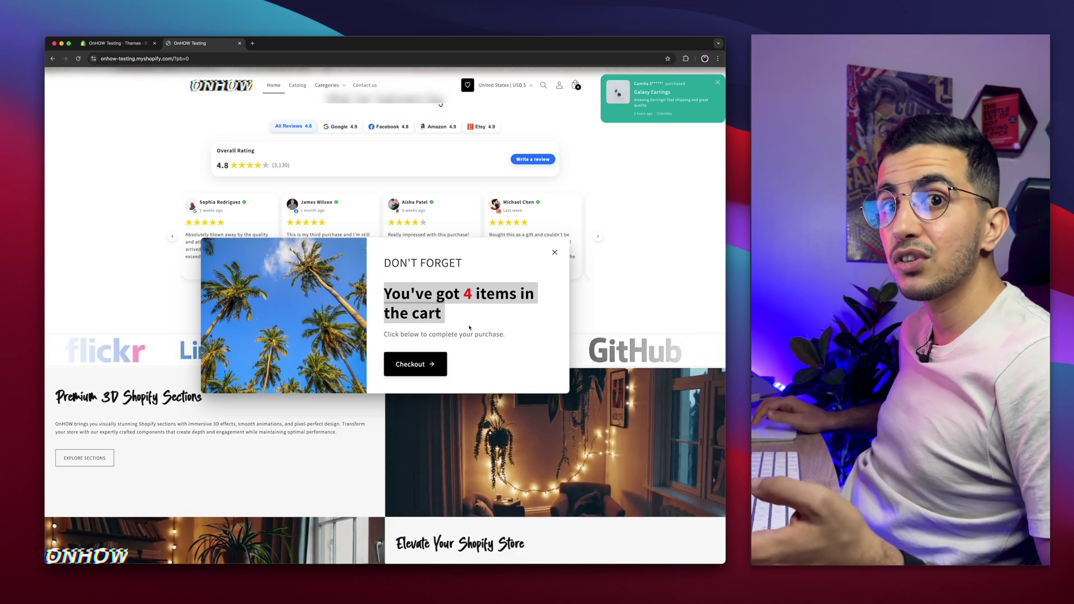
{"action": "left_click", "coordinate": [394, 293]}
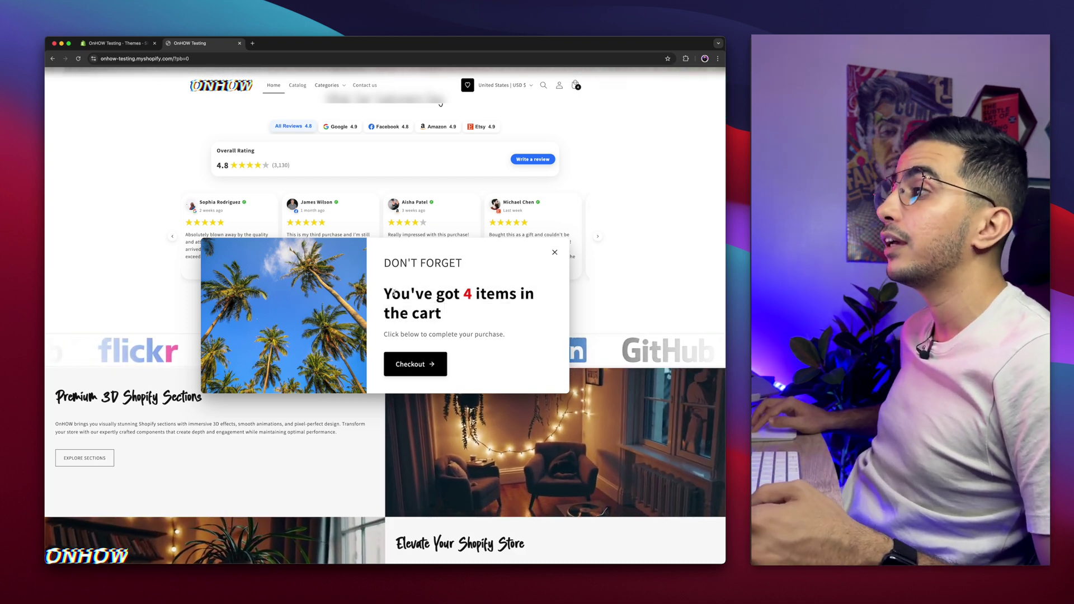
{"action": "left_click_drag", "start_coordinate": [393, 293], "coordinate": [455, 309]}
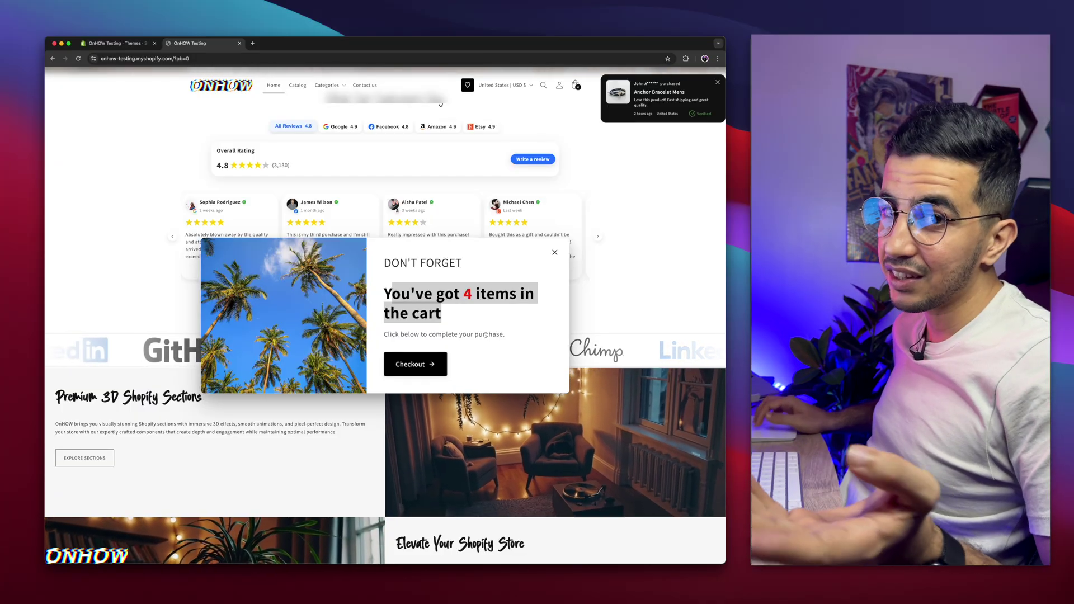
{"action": "left_click", "coordinate": [554, 252]}
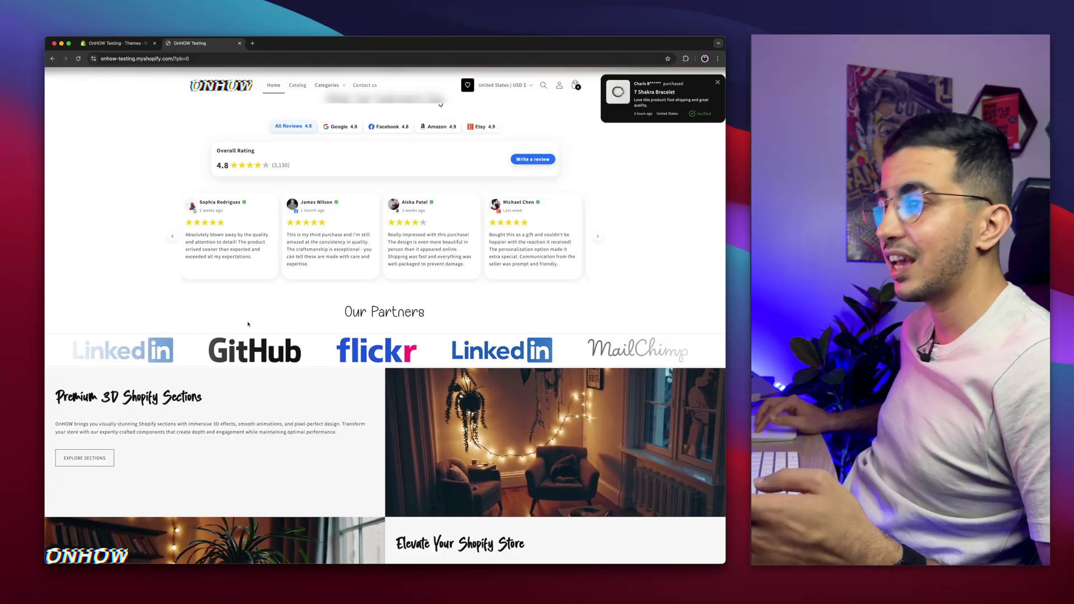
Step: In admin Products, open Necklace and scroll to its Gold, Silver and Titanium variants at $17.99
{"action": "left_click", "coordinate": [132, 43]}
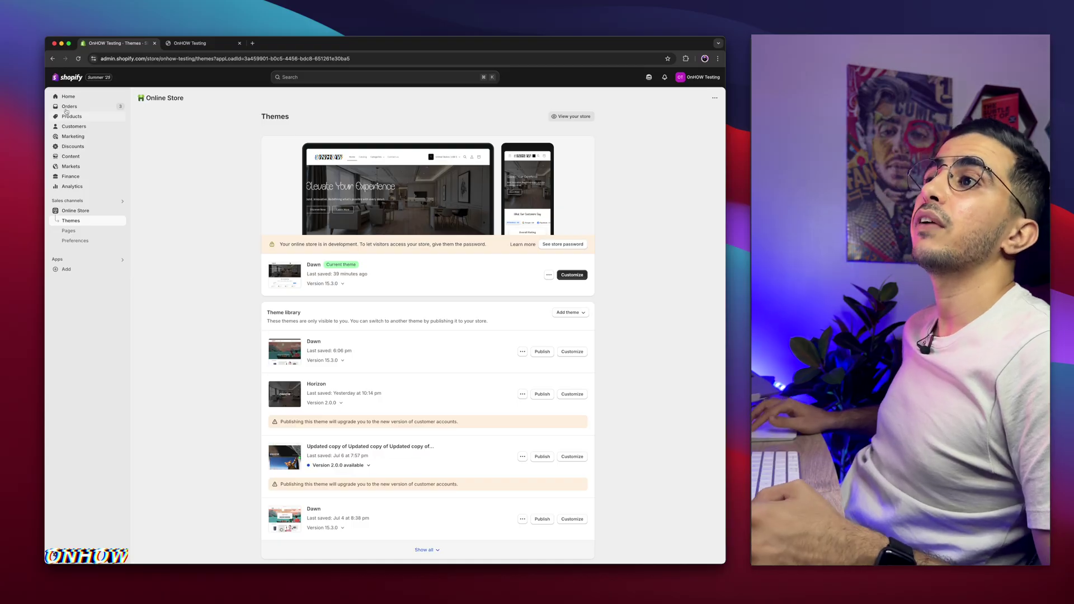
{"action": "scroll", "coordinate": [65, 111], "scroll_direction": "up", "scroll_amount": 5}
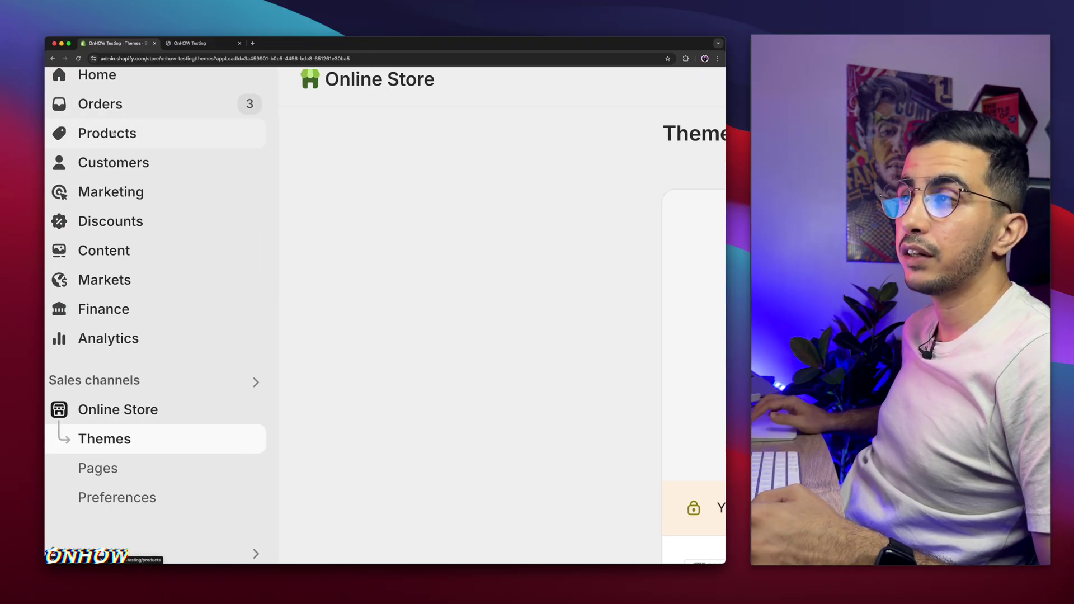
{"action": "left_click", "coordinate": [114, 133]}
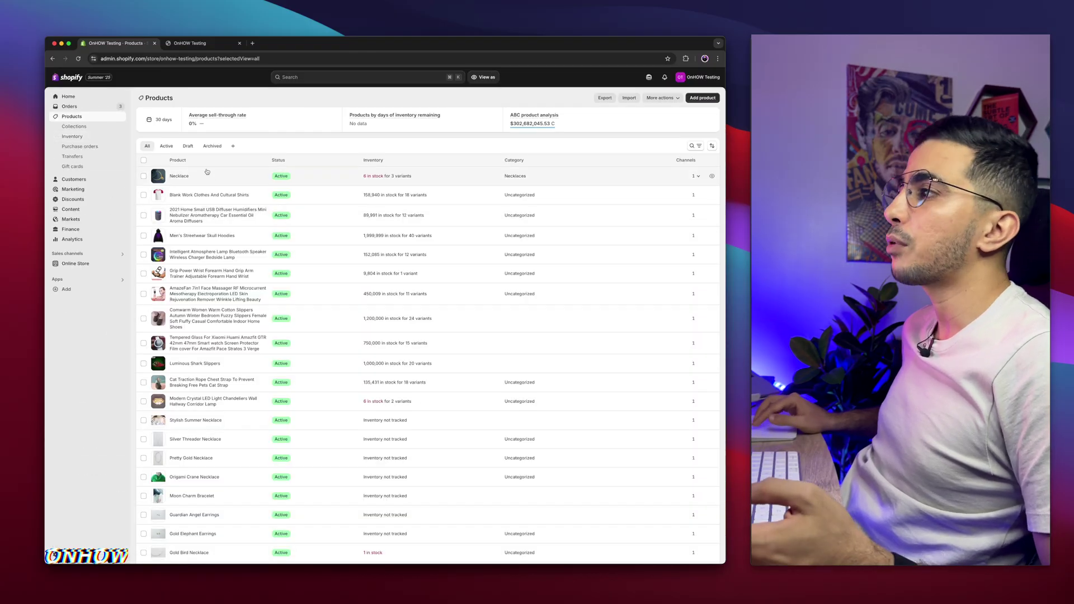
{"action": "scroll", "coordinate": [180, 173], "scroll_direction": "up", "scroll_amount": 5}
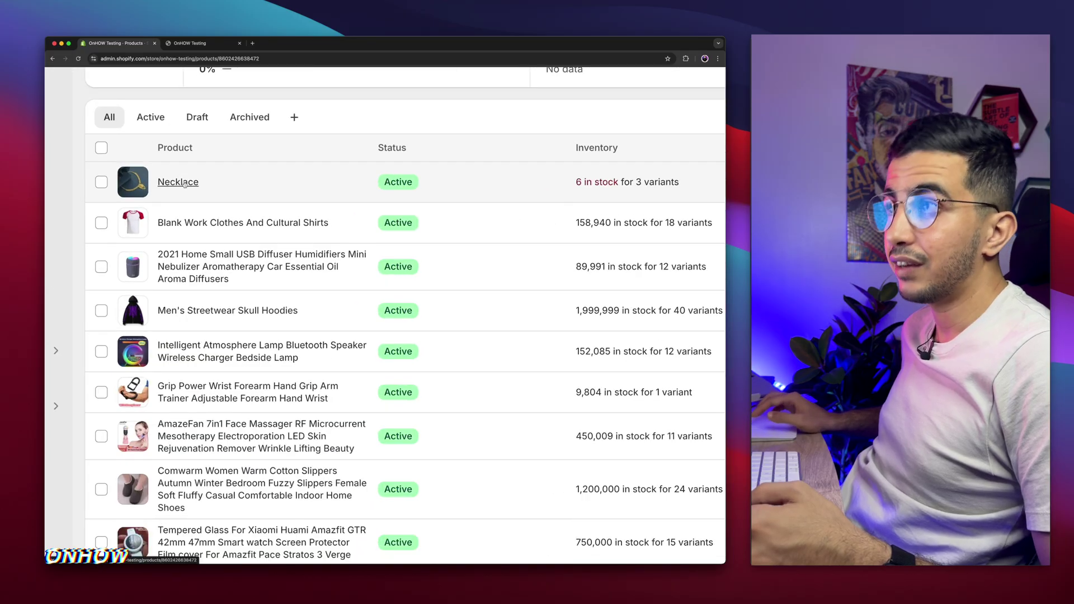
{"action": "left_click", "coordinate": [181, 174]}
{"action": "scroll", "coordinate": [284, 227], "scroll_direction": "down", "scroll_amount": 5}
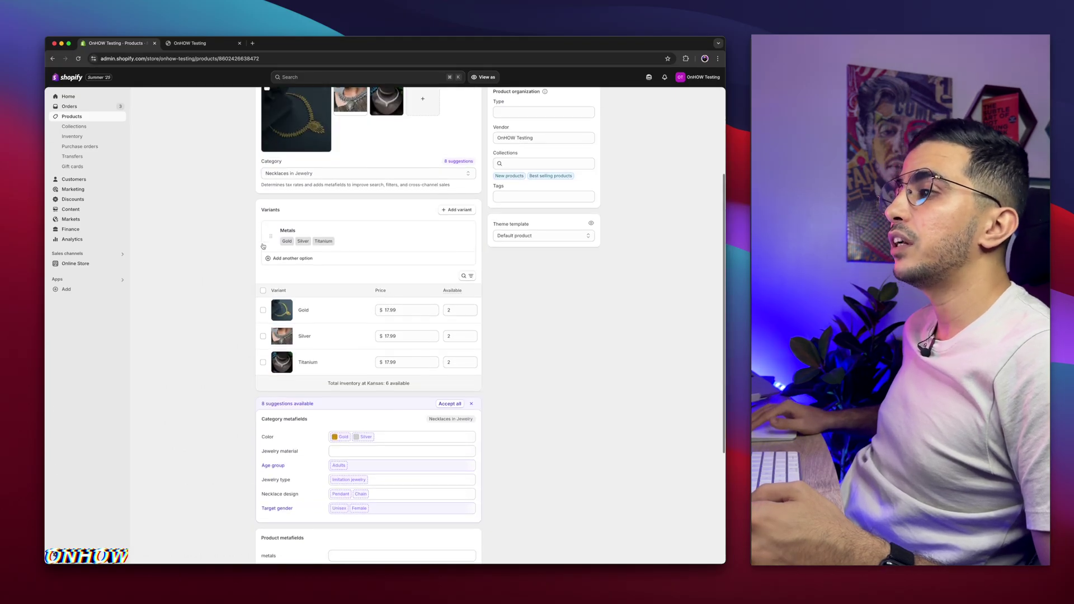
{"action": "scroll", "coordinate": [284, 227], "scroll_direction": "up", "scroll_amount": 5}
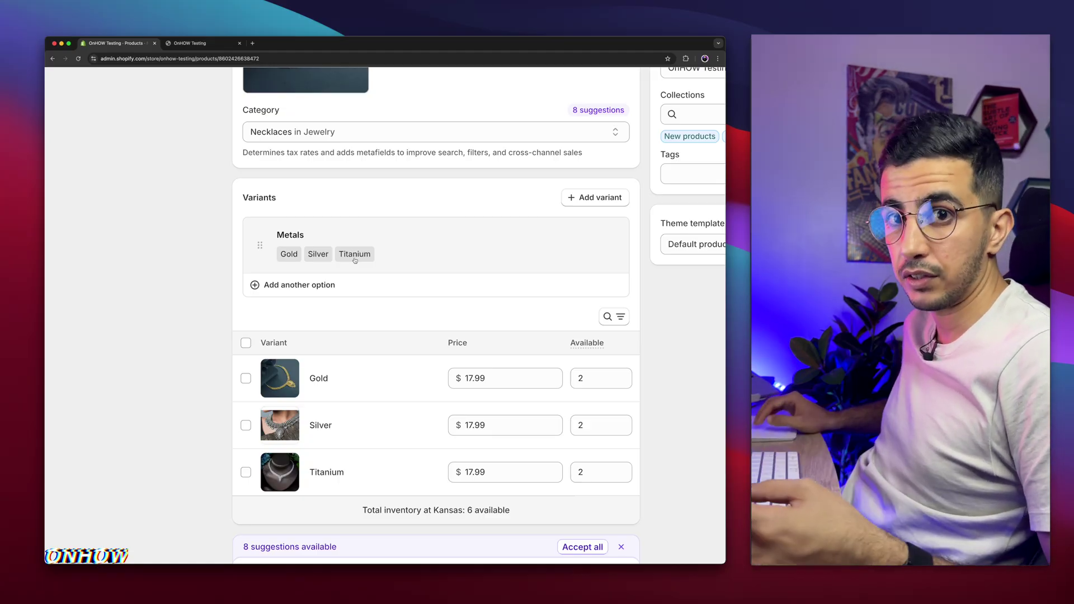
{"action": "scroll", "coordinate": [355, 260], "scroll_direction": "down", "scroll_amount": 3}
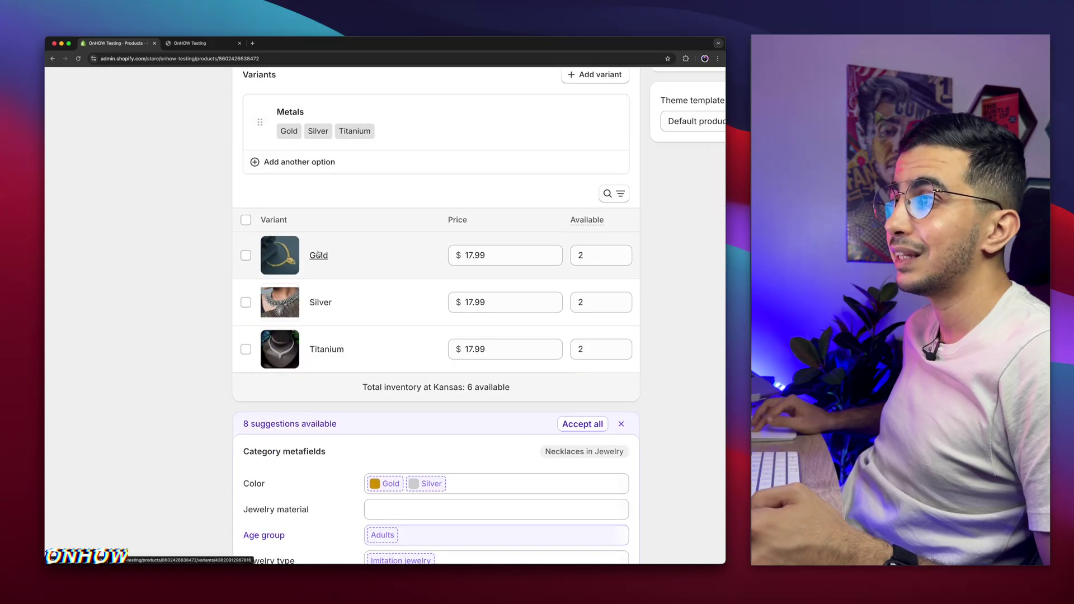
Step: Open the Gold variant and change its compare-at price from 23.99 to 25.99
{"action": "left_click", "coordinate": [318, 255]}
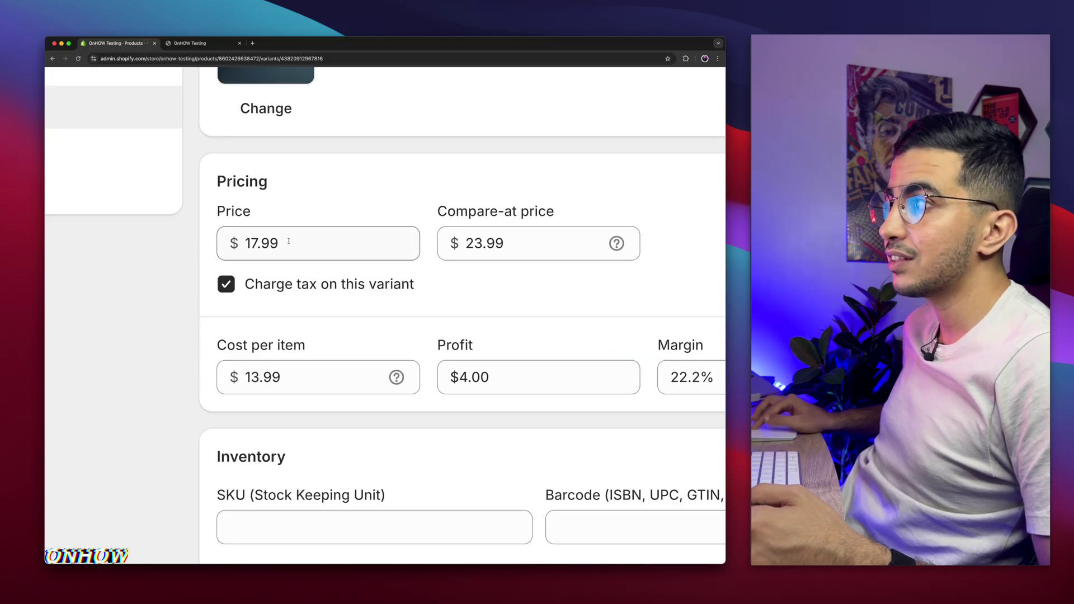
{"action": "left_click", "coordinate": [408, 233]}
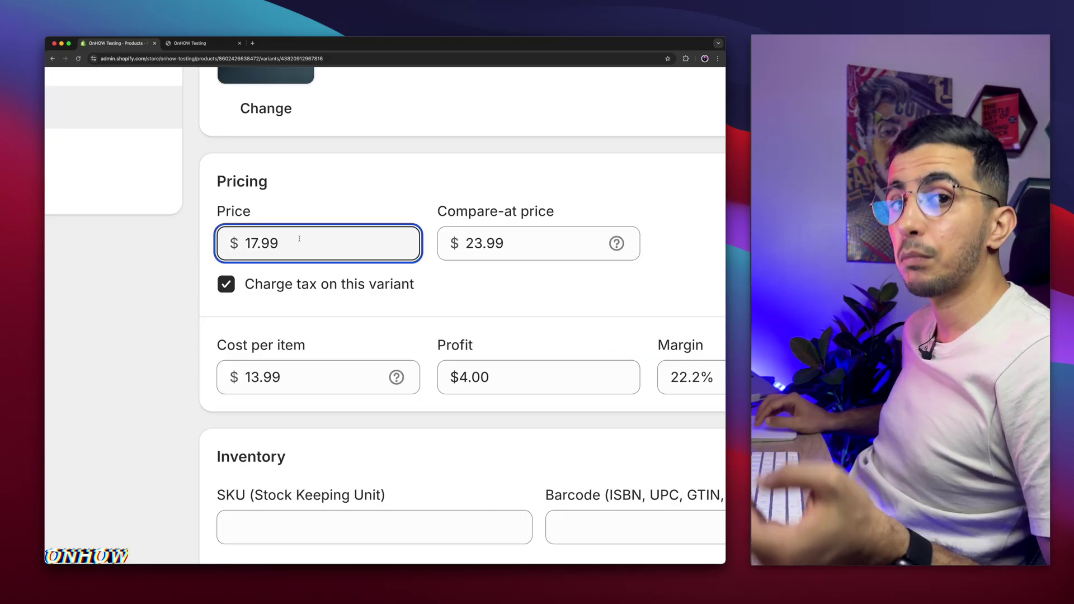
{"action": "left_click", "coordinate": [520, 244]}
{"action": "left_click", "coordinate": [521, 242]}
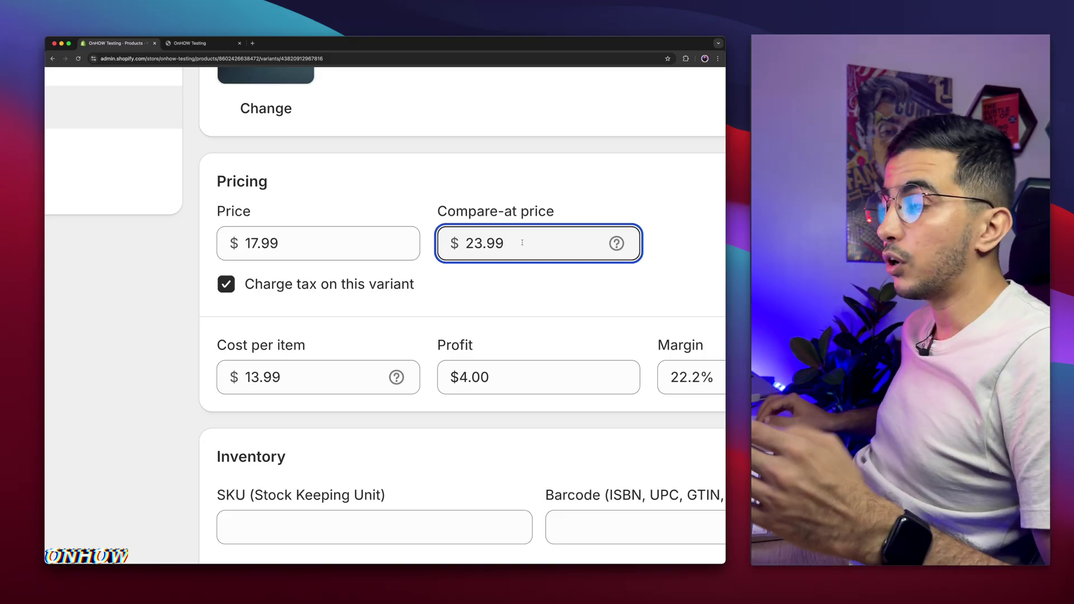
{"action": "left_click_drag", "start_coordinate": [459, 244], "coordinate": [521, 243]}
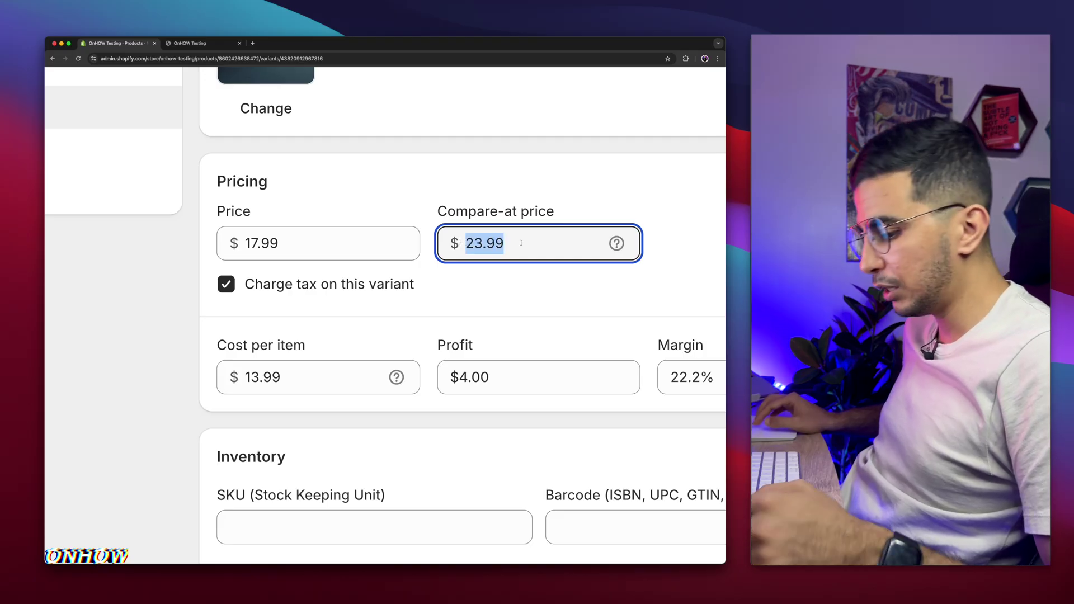
{"action": "type", "text": "25.99"}
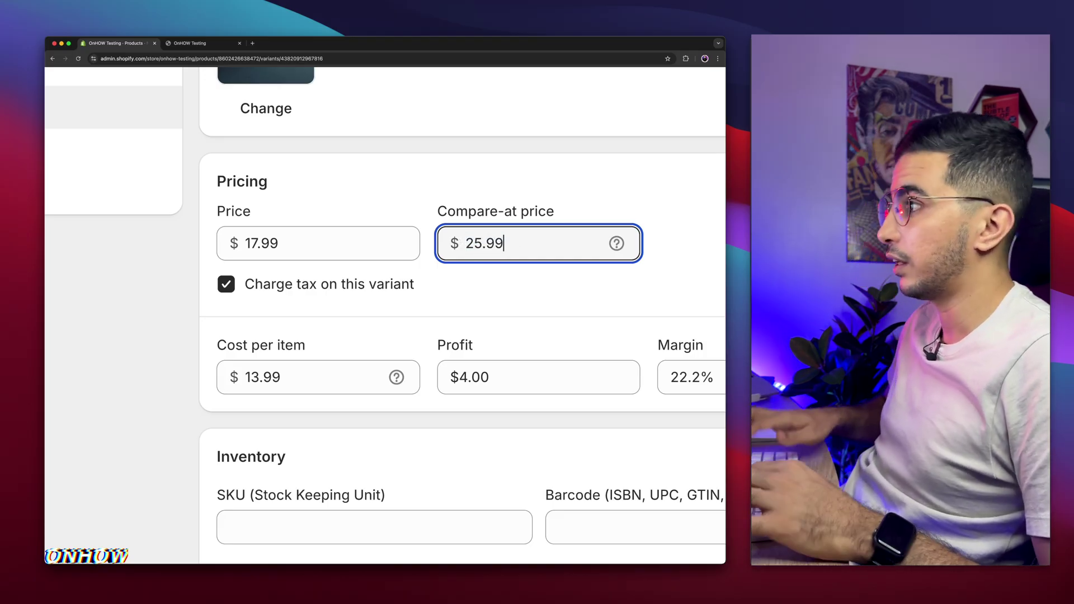
{"action": "left_click_drag", "start_coordinate": [554, 240], "coordinate": [460, 242]}
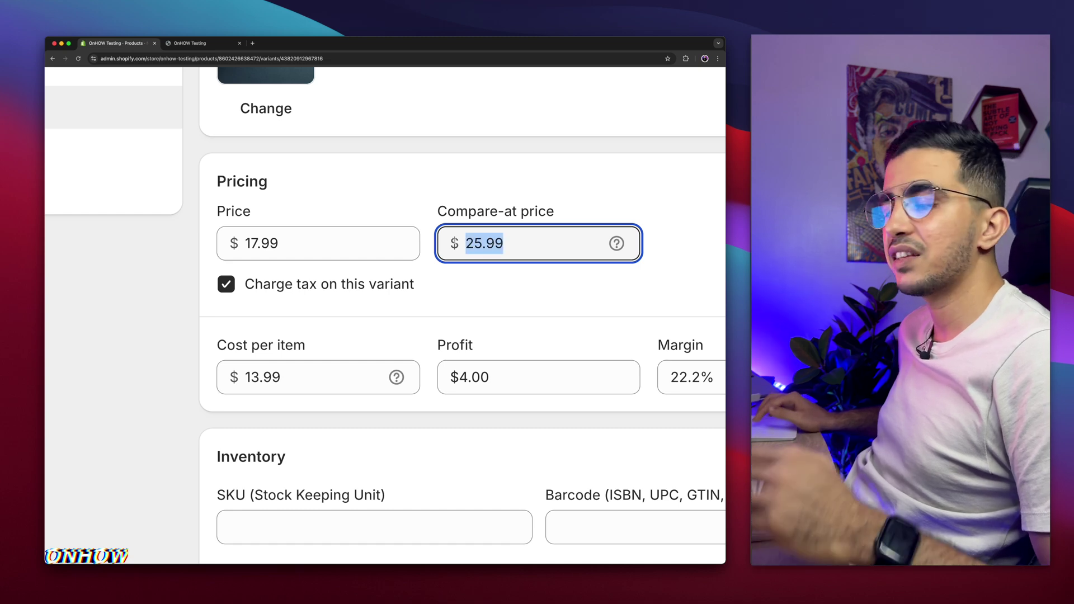
Step: Confirm the $17.99 regular price, save the Gold variant, and return to Necklace
{"action": "left_click", "coordinate": [289, 256]}
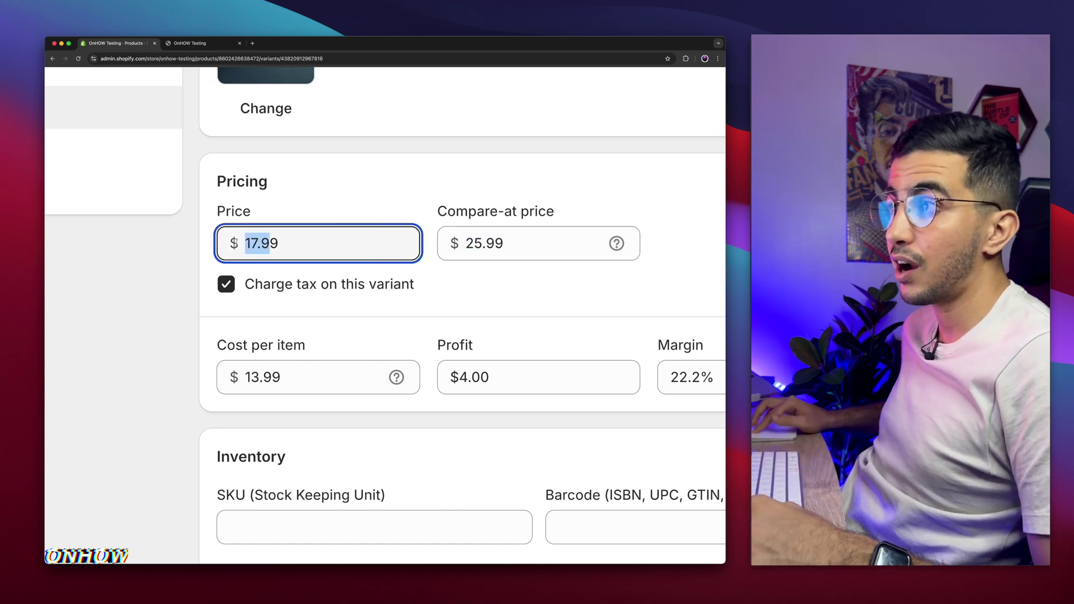
{"action": "left_click", "coordinate": [223, 241]}
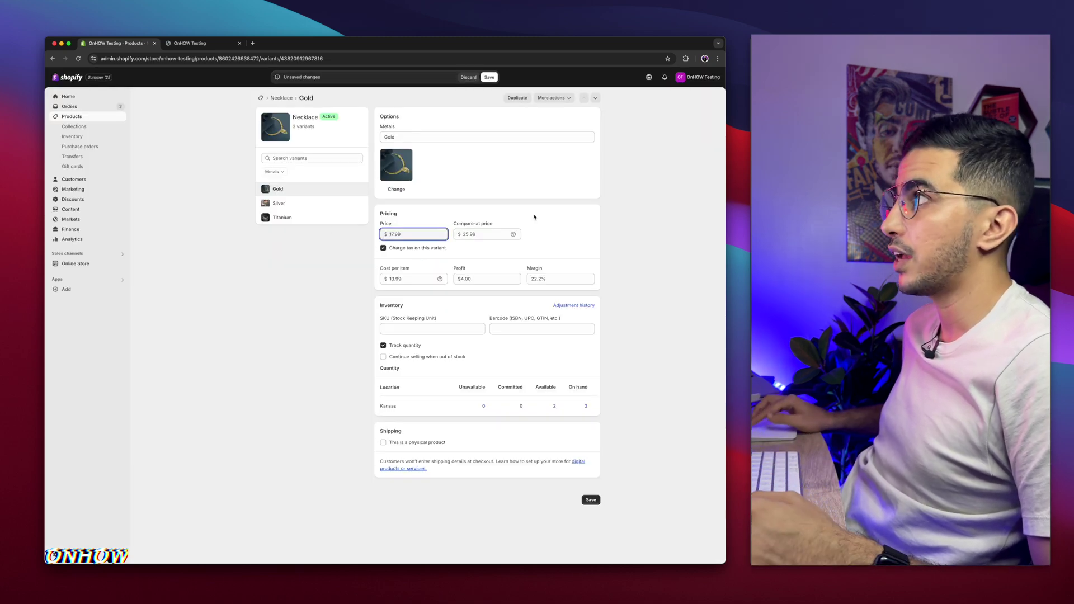
{"action": "left_click", "coordinate": [489, 79]}
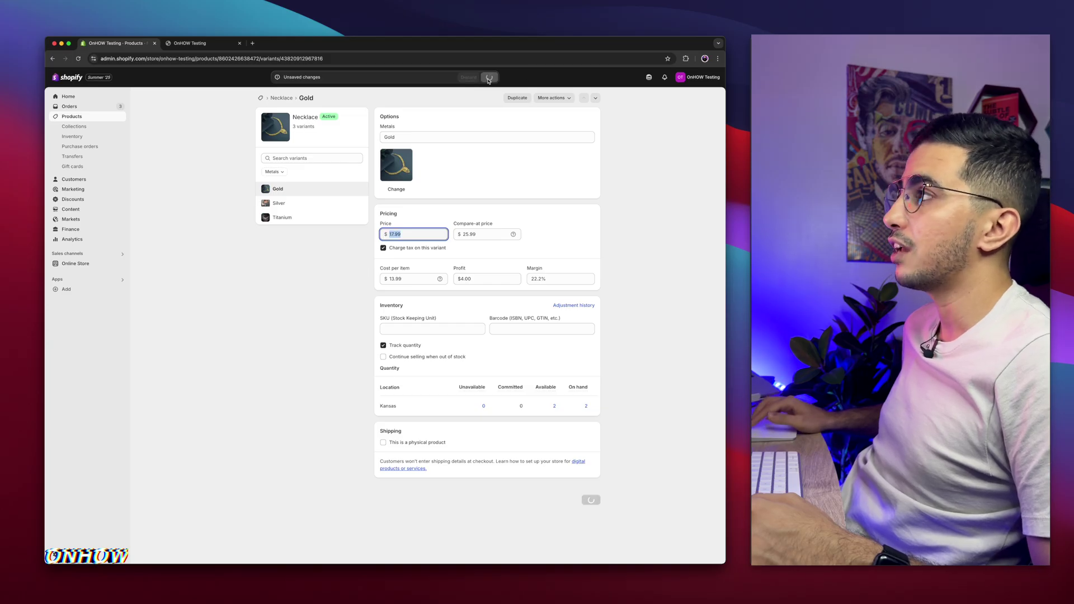
{"action": "left_click", "coordinate": [282, 98]}
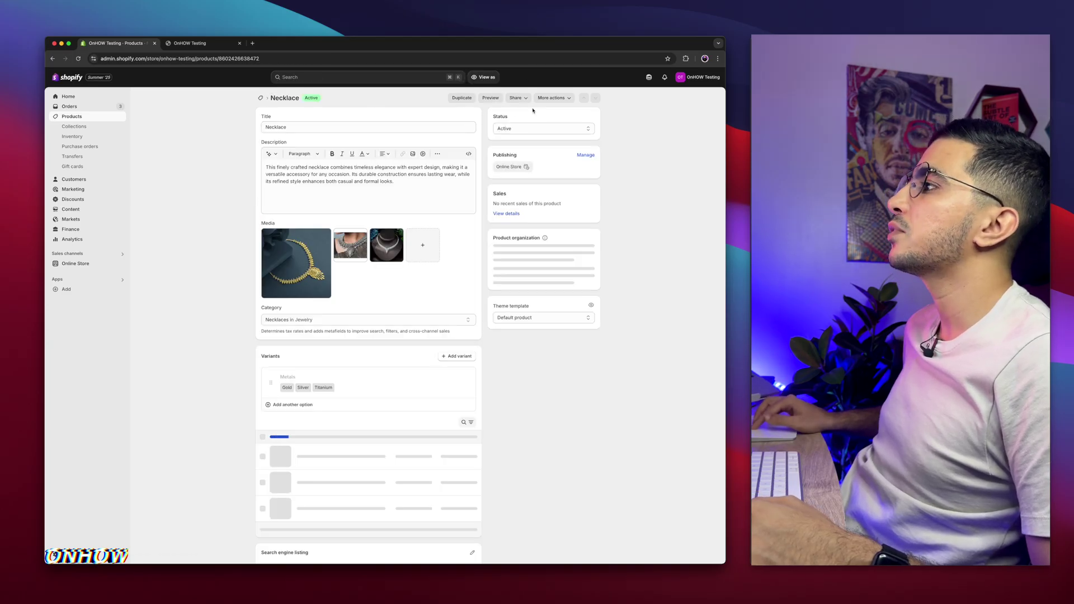
Step: Preview Necklace and compare Silver and Titanium with Gold, which shows Save $8.00 USD
{"action": "left_click", "coordinate": [488, 99]}
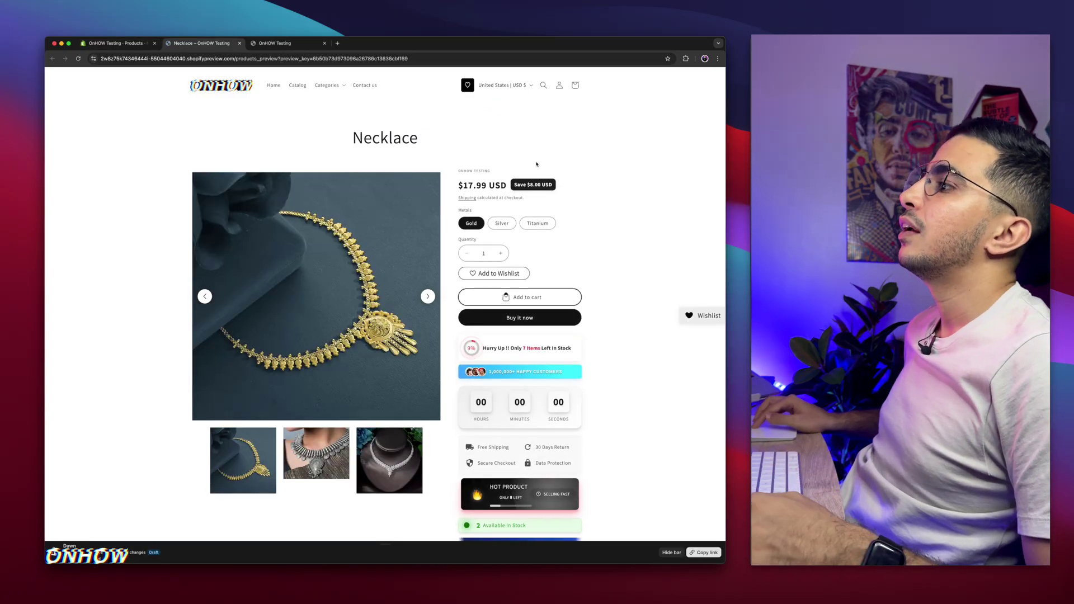
{"action": "scroll", "coordinate": [544, 162], "scroll_direction": "up", "scroll_amount": 5}
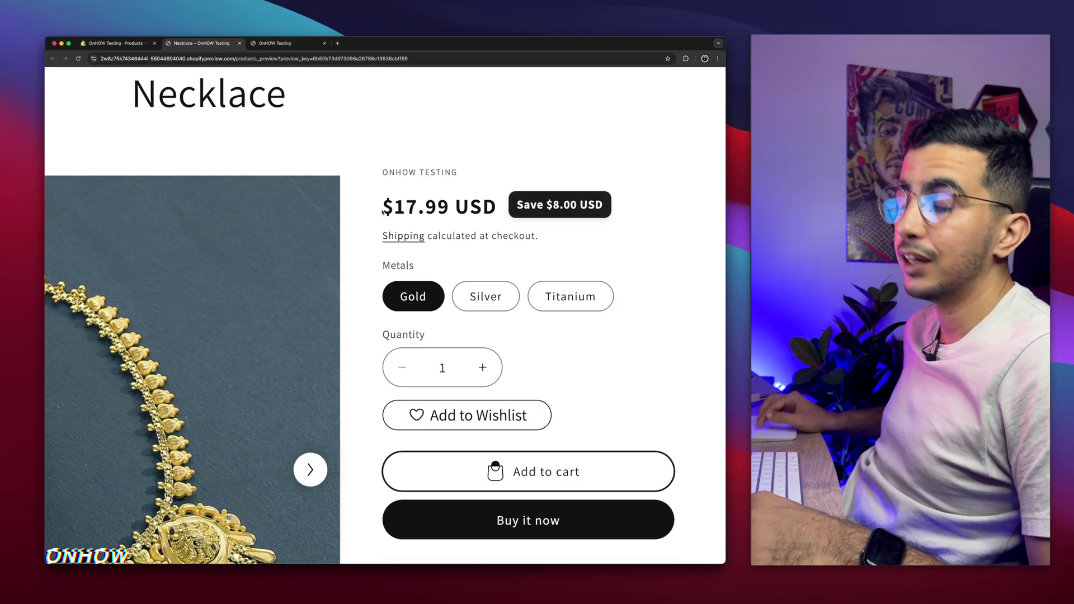
{"action": "left_click", "coordinate": [472, 289]}
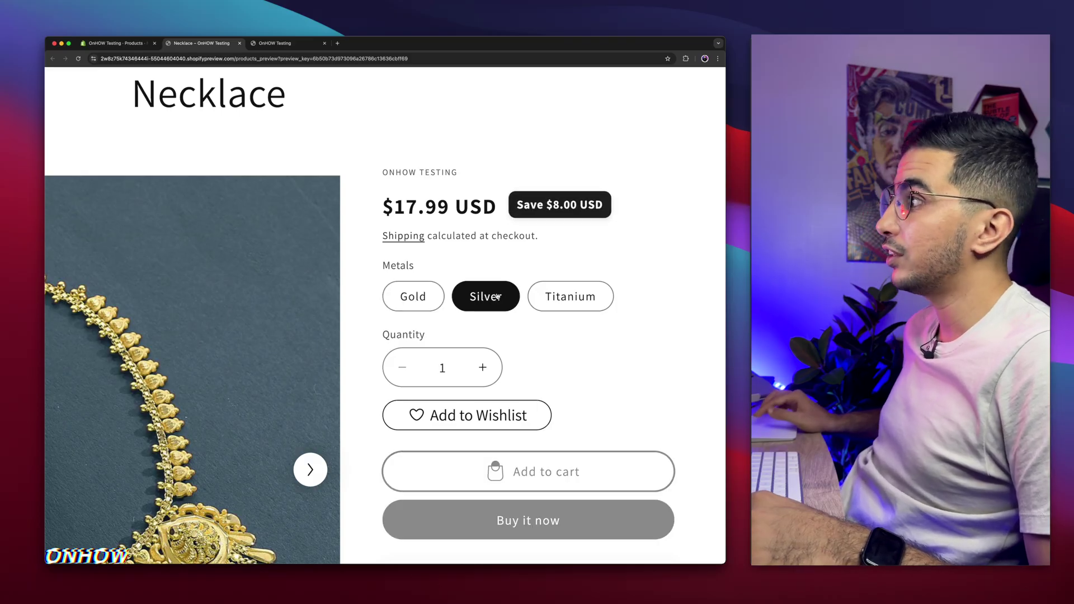
{"action": "left_click", "coordinate": [569, 308]}
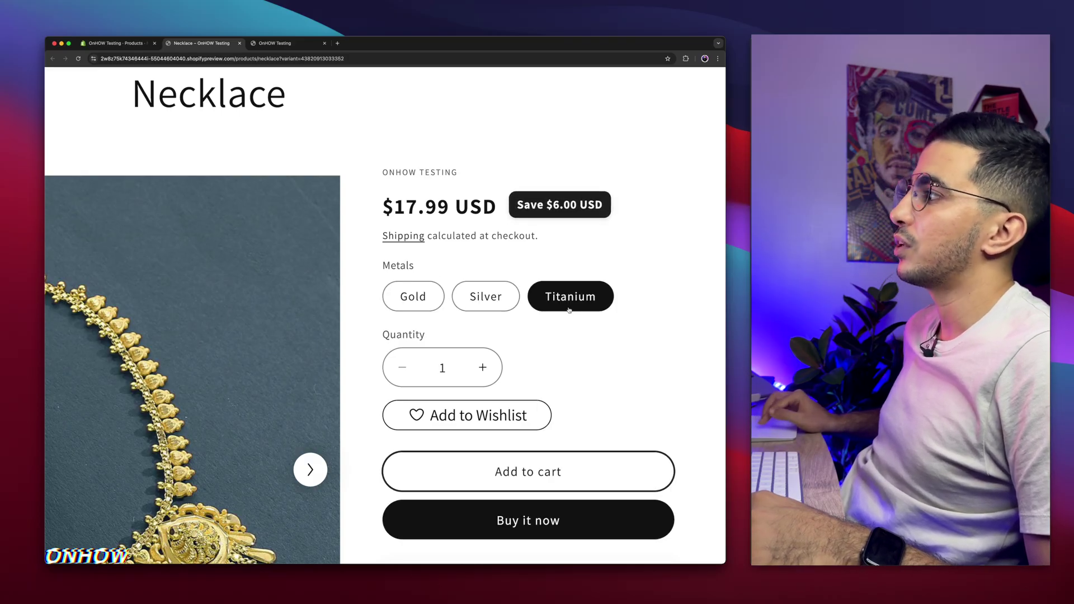
{"action": "left_click", "coordinate": [412, 306]}
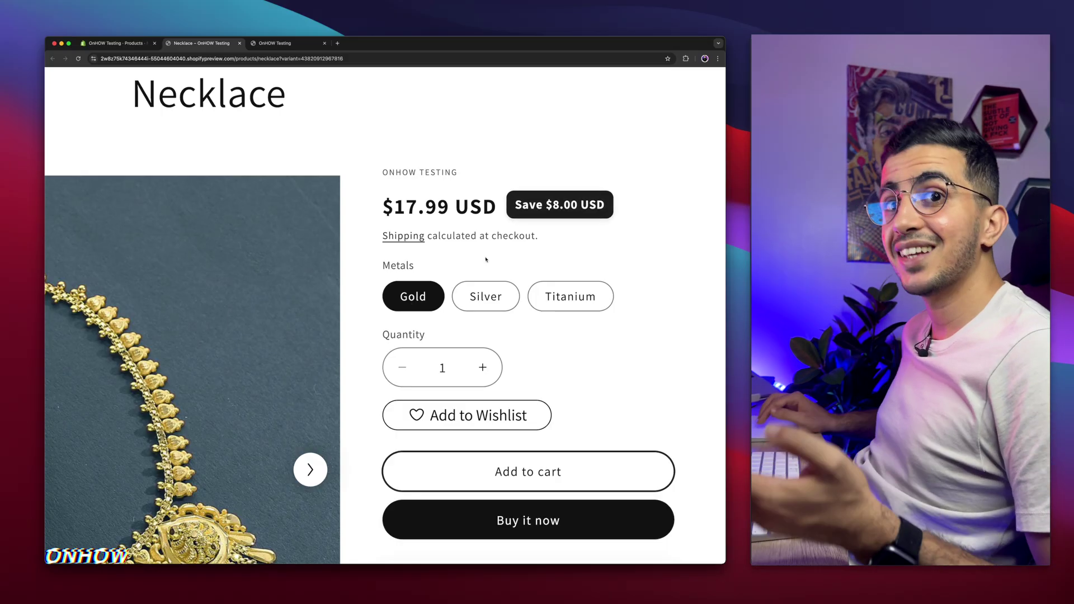
{"action": "scroll", "coordinate": [487, 259], "scroll_direction": "down", "scroll_amount": 5}
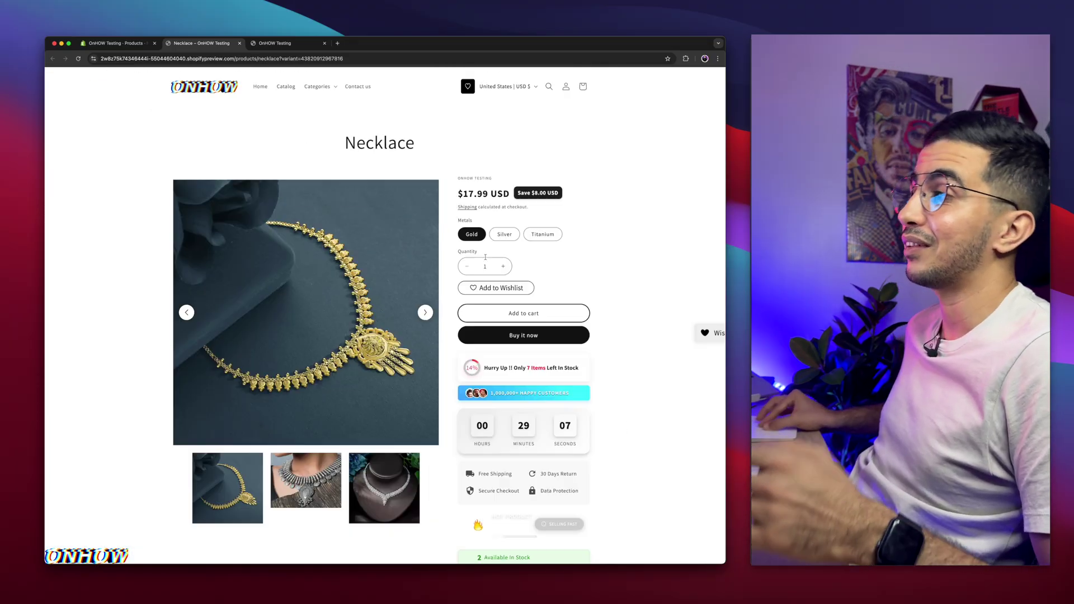
Step: From the Necklace admin page, open Markets to list Asia, europe and United States
{"action": "left_click", "coordinate": [108, 45]}
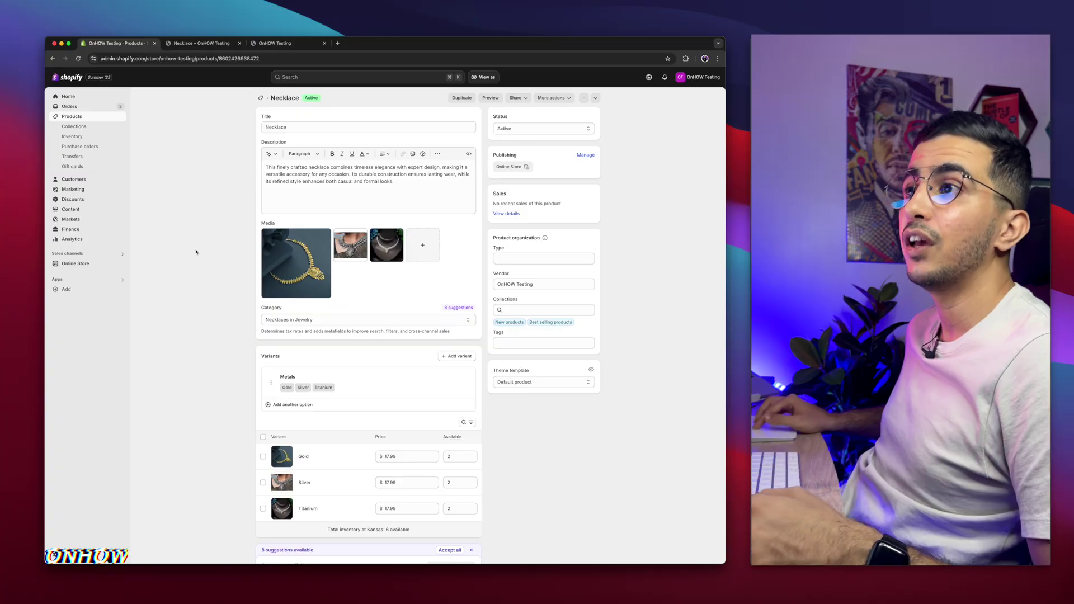
{"action": "scroll", "coordinate": [66, 210], "scroll_direction": "up", "scroll_amount": 5}
{"action": "scroll", "coordinate": [66, 211], "scroll_direction": "left", "scroll_amount": 3}
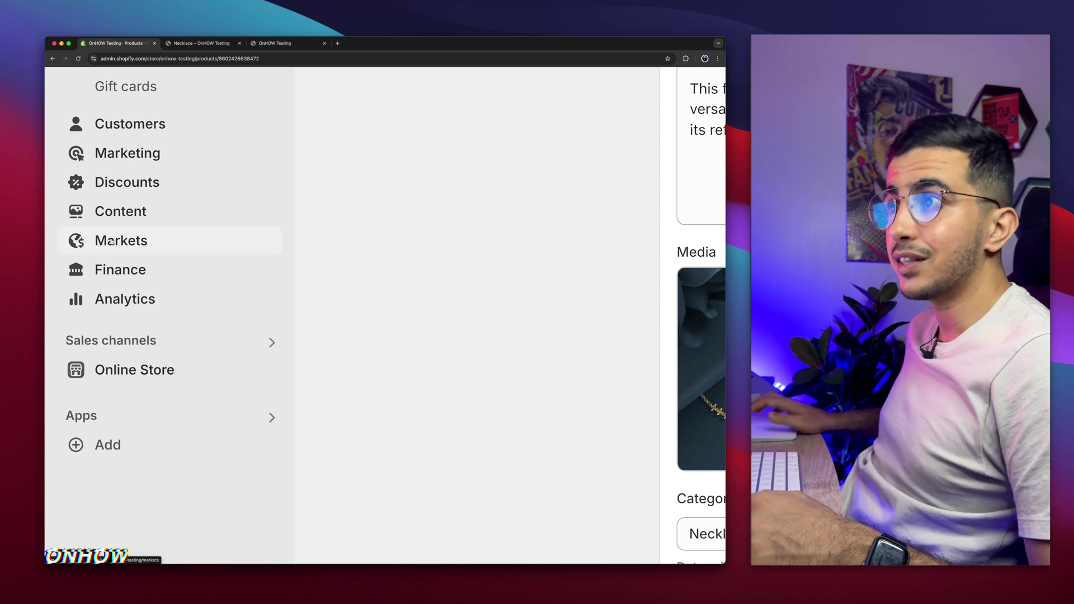
{"action": "left_click", "coordinate": [111, 241]}
{"action": "scroll", "coordinate": [110, 241], "scroll_direction": "down", "scroll_amount": 5}
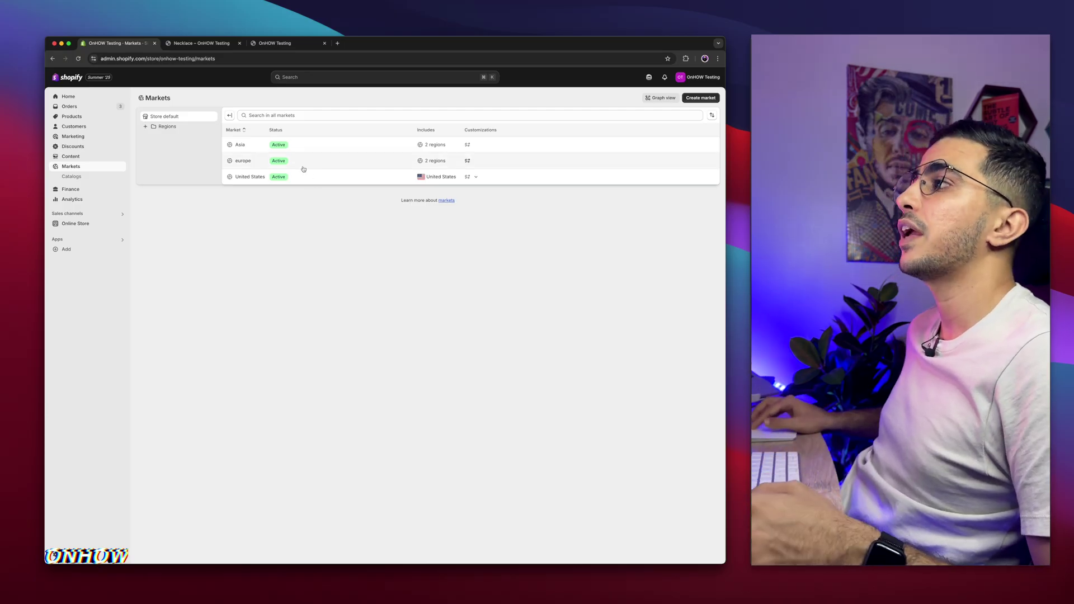
{"action": "scroll", "coordinate": [302, 167], "scroll_direction": "up", "scroll_amount": 5}
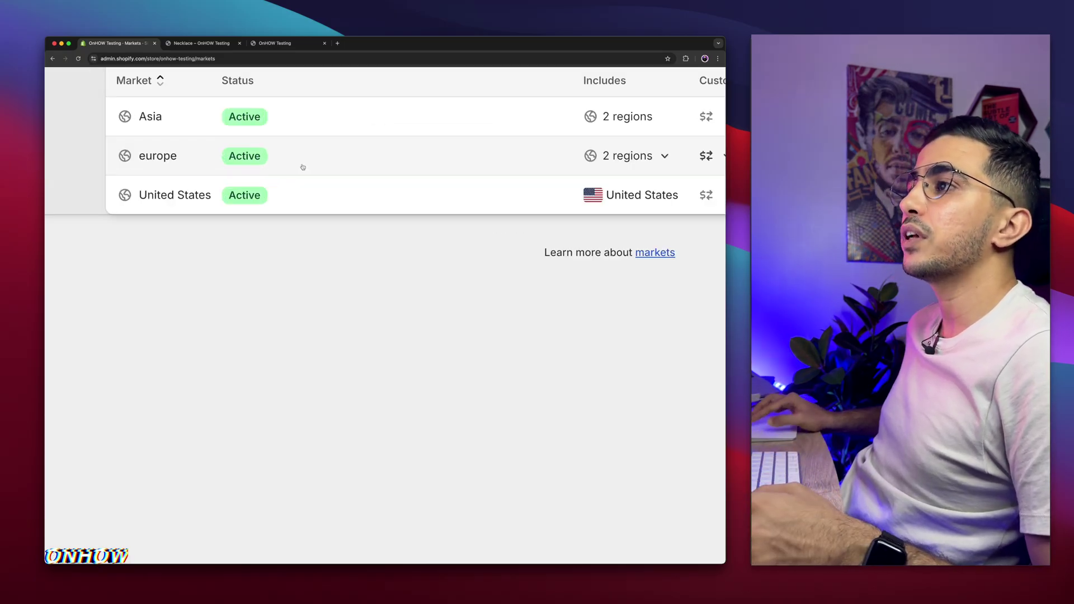
Step: In the europe market's compare-at price settings, uncheck Hide compare-at for EEA customers and save
{"action": "left_click", "coordinate": [278, 151]}
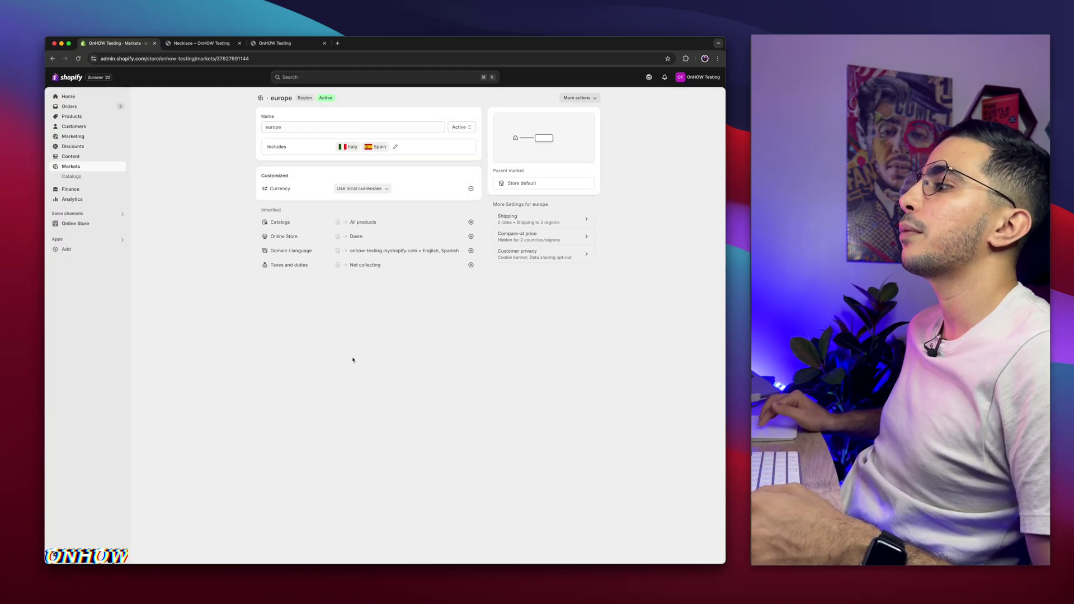
{"action": "scroll", "coordinate": [572, 243], "scroll_direction": "up", "scroll_amount": 5}
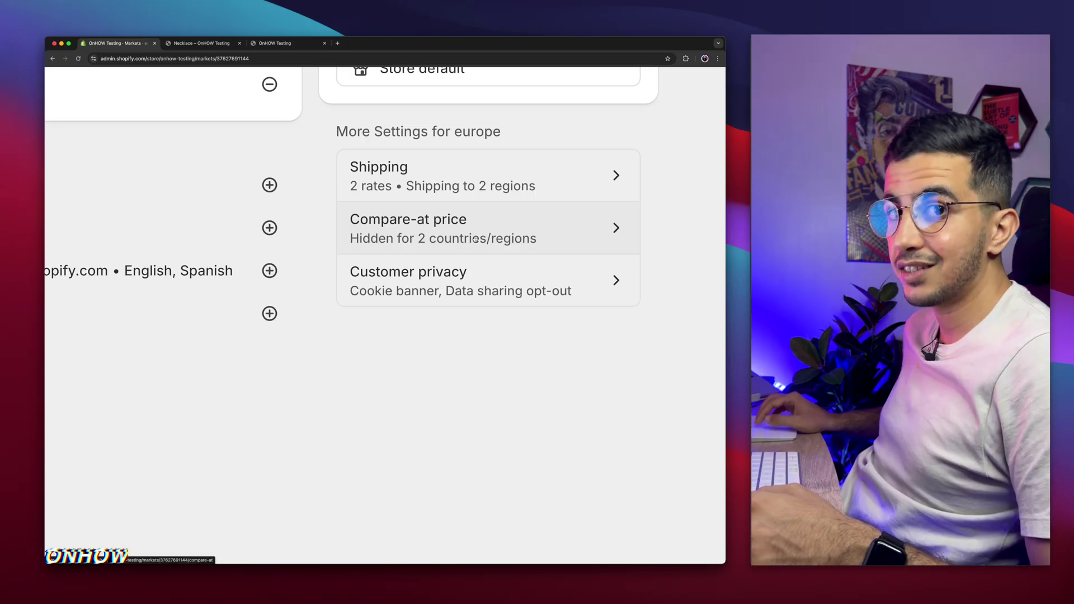
{"action": "left_click", "coordinate": [436, 236]}
{"action": "scroll", "coordinate": [435, 236], "scroll_direction": "down", "scroll_amount": 5}
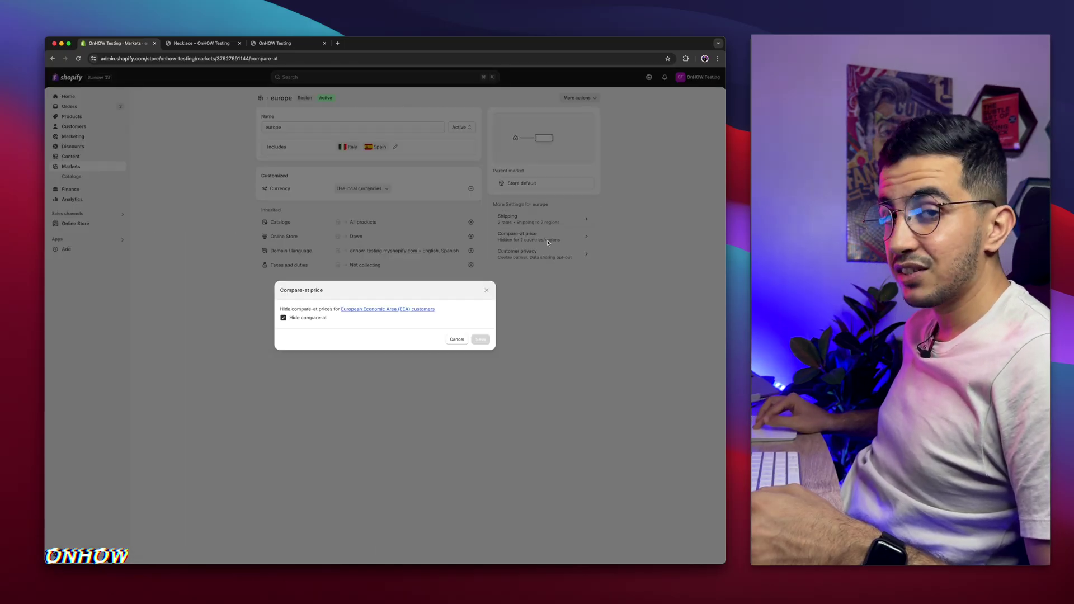
{"action": "scroll", "coordinate": [297, 300], "scroll_direction": "up", "scroll_amount": 5}
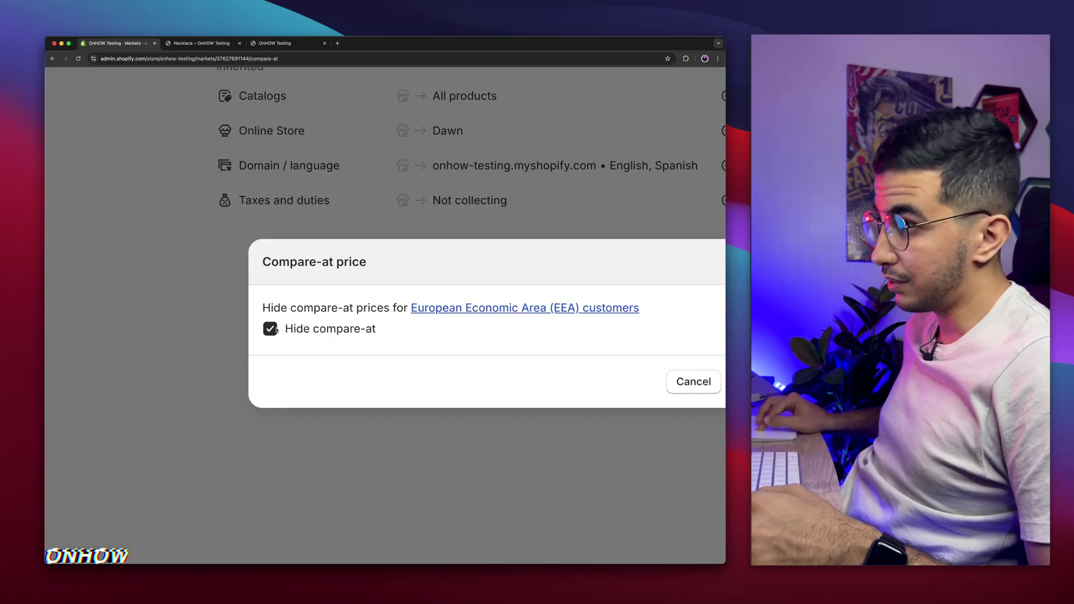
{"action": "left_click", "coordinate": [277, 330]}
{"action": "scroll", "coordinate": [277, 330], "scroll_direction": "down", "scroll_amount": 5}
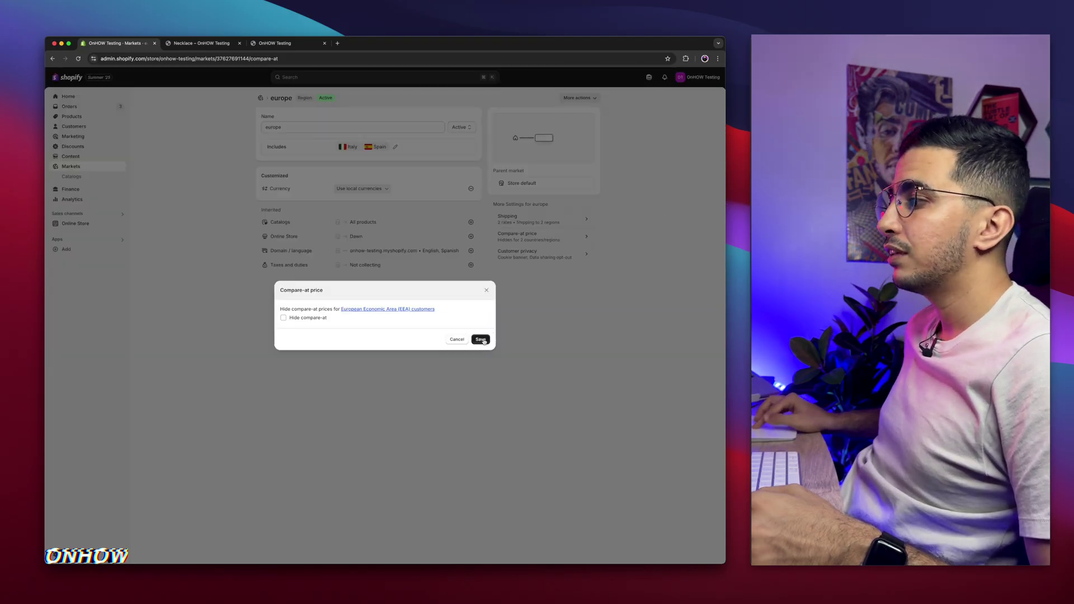
{"action": "left_click", "coordinate": [483, 341]}
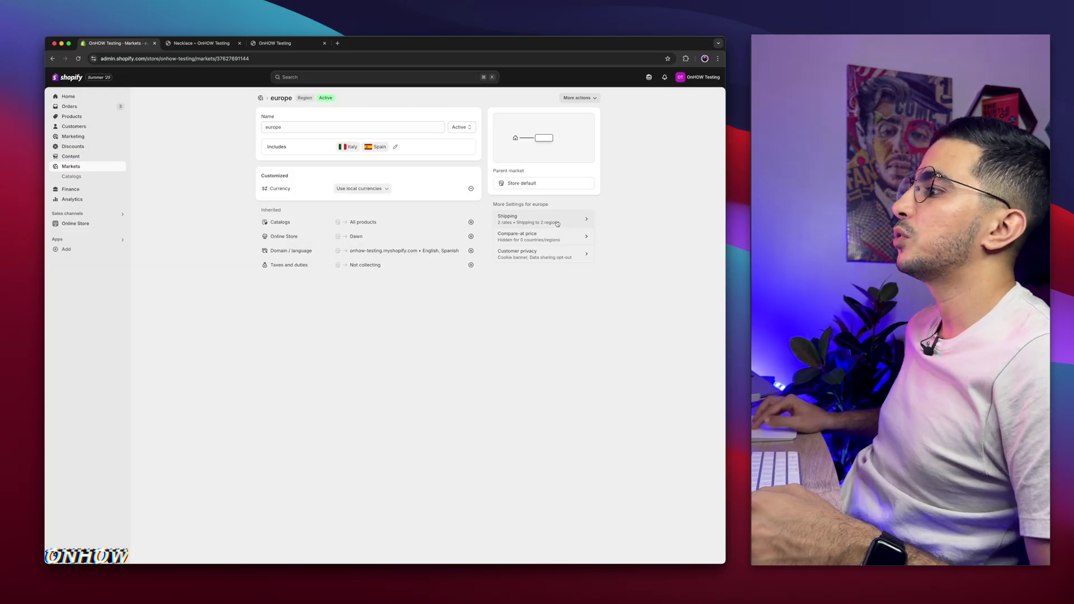
{"action": "scroll", "coordinate": [558, 224], "scroll_direction": "up", "scroll_amount": 5}
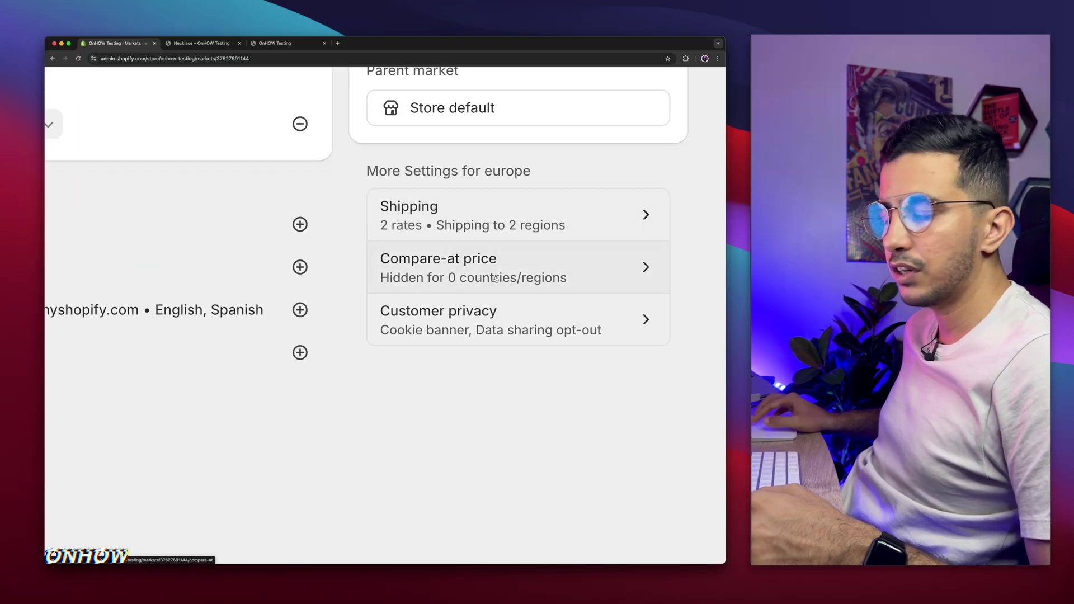
{"action": "scroll", "coordinate": [496, 279], "scroll_direction": "down", "scroll_amount": 5}
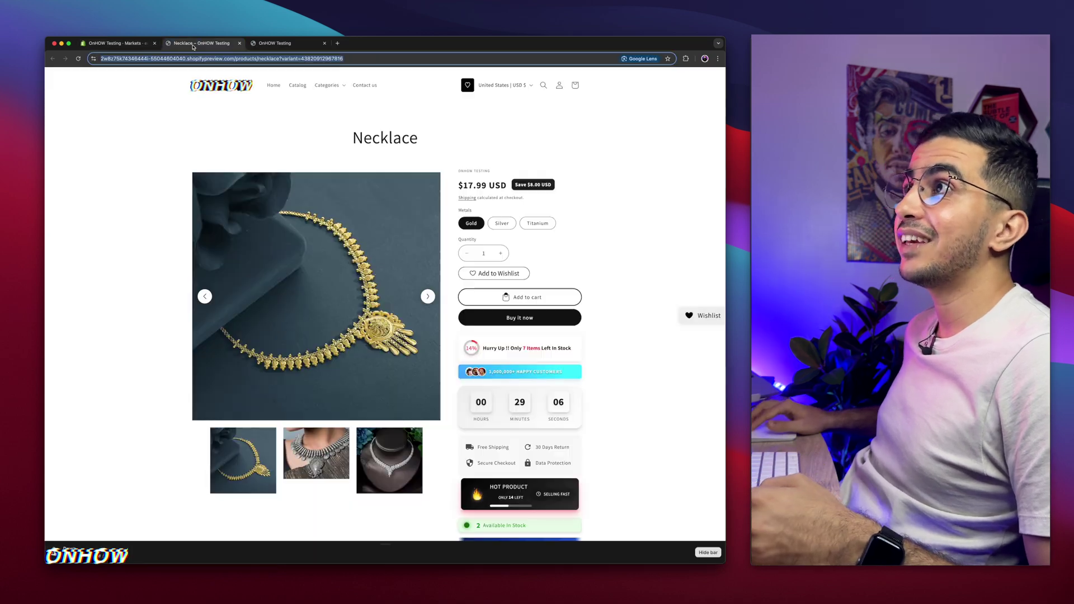
Step: Reload the Necklace storefront page and highlight the struck-through $25.99 USD compare-at price
{"action": "left_click", "coordinate": [201, 43]}
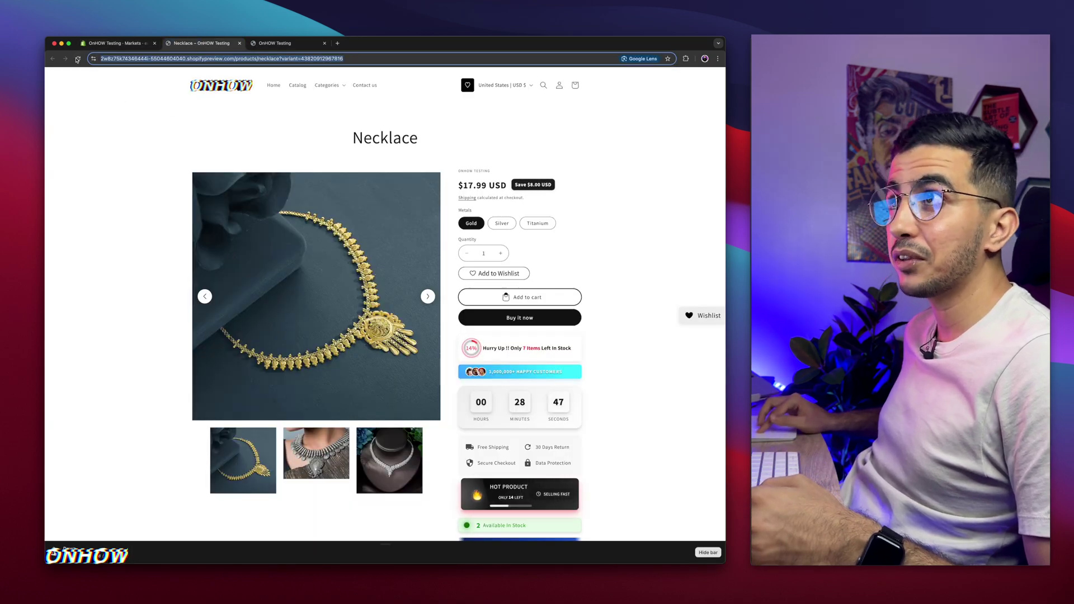
{"action": "key", "text": "Return"}
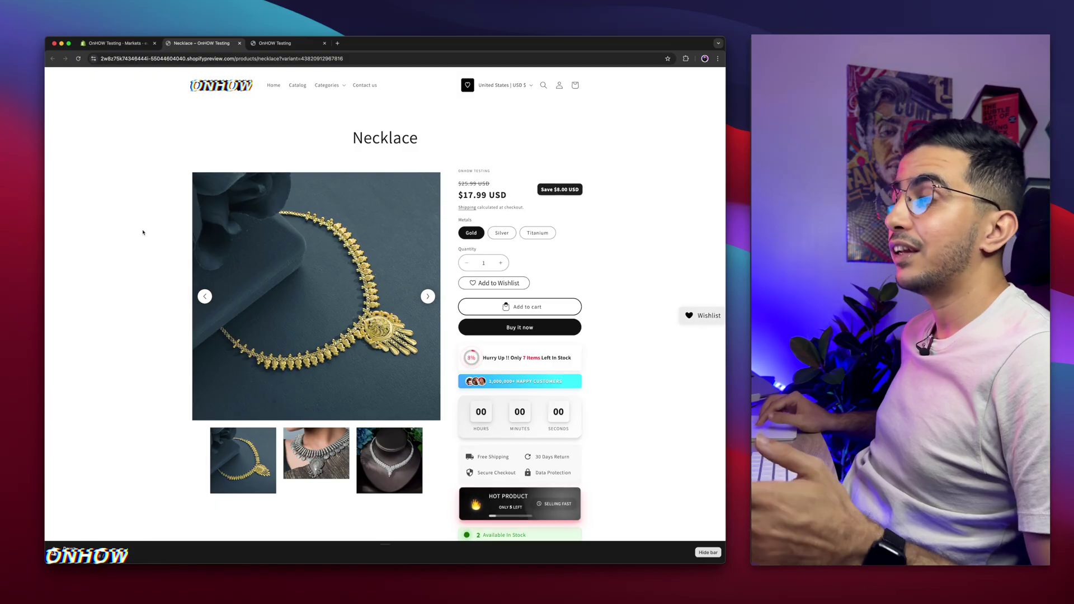
{"action": "scroll", "coordinate": [484, 163], "scroll_direction": "up", "scroll_amount": 5}
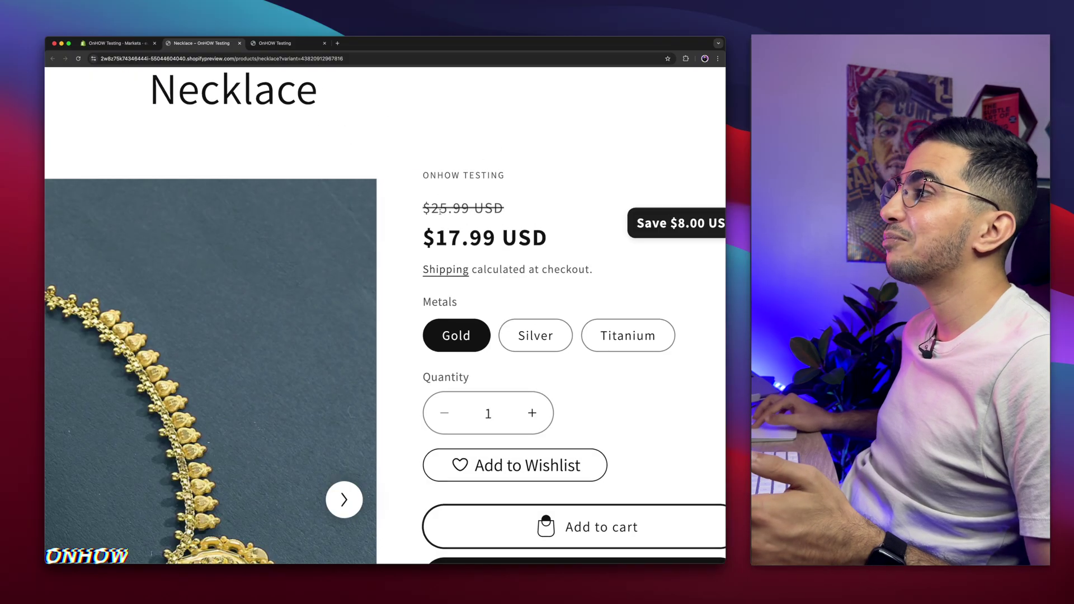
{"action": "left_click_drag", "start_coordinate": [423, 208], "coordinate": [520, 211]}
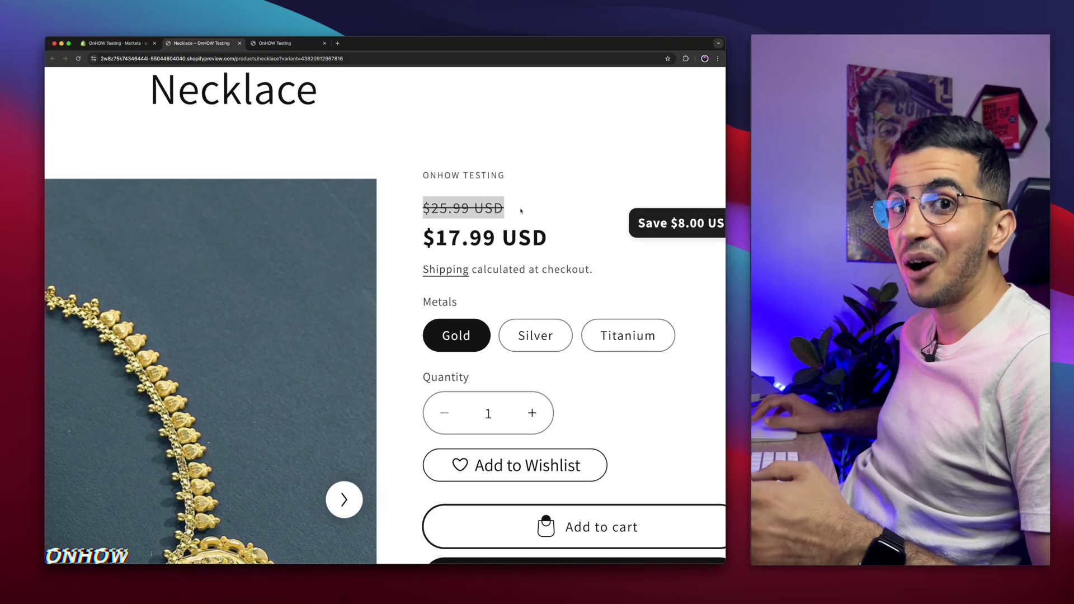
{"action": "scroll", "coordinate": [520, 211], "scroll_direction": "down", "scroll_amount": 5}
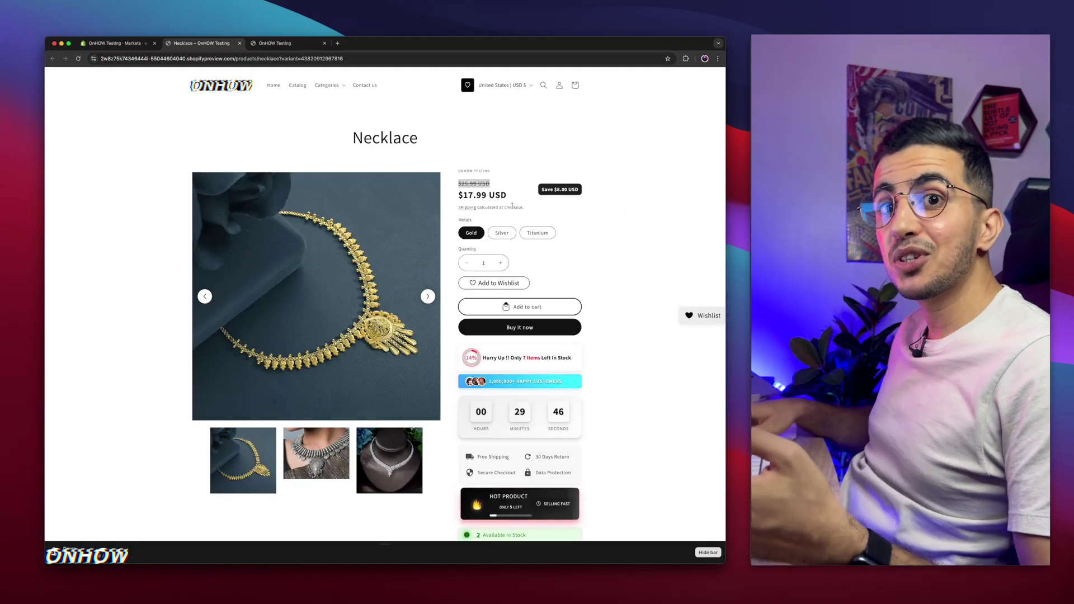